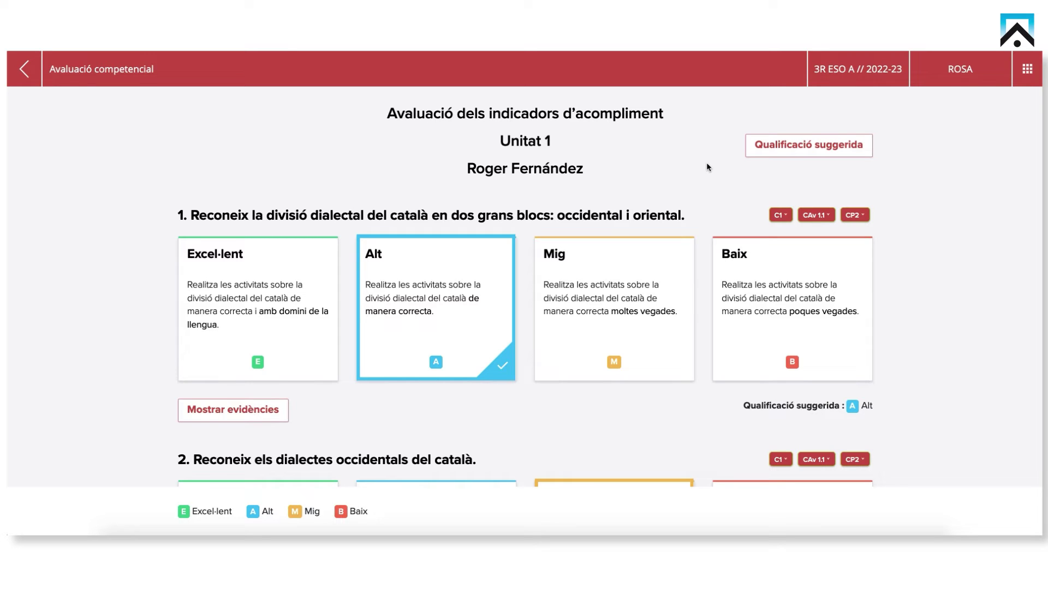
Step: Show the evidence for achievement indicator 2, on recognising the western dialects of Catalan, in the student's Unit 1 evaluation
click(758, 156)
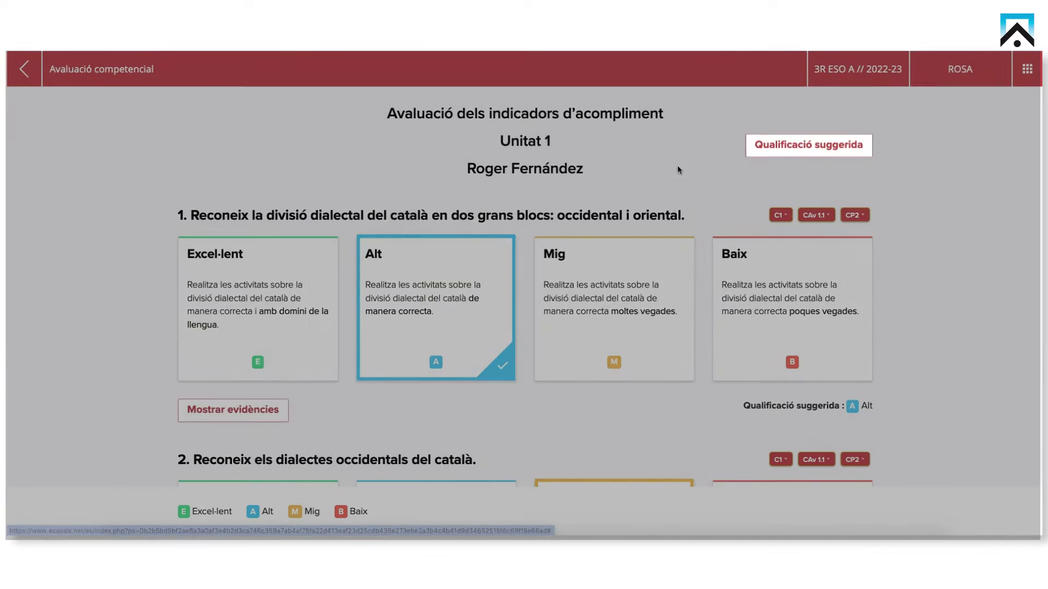
scroll(453, 245, down, 3)
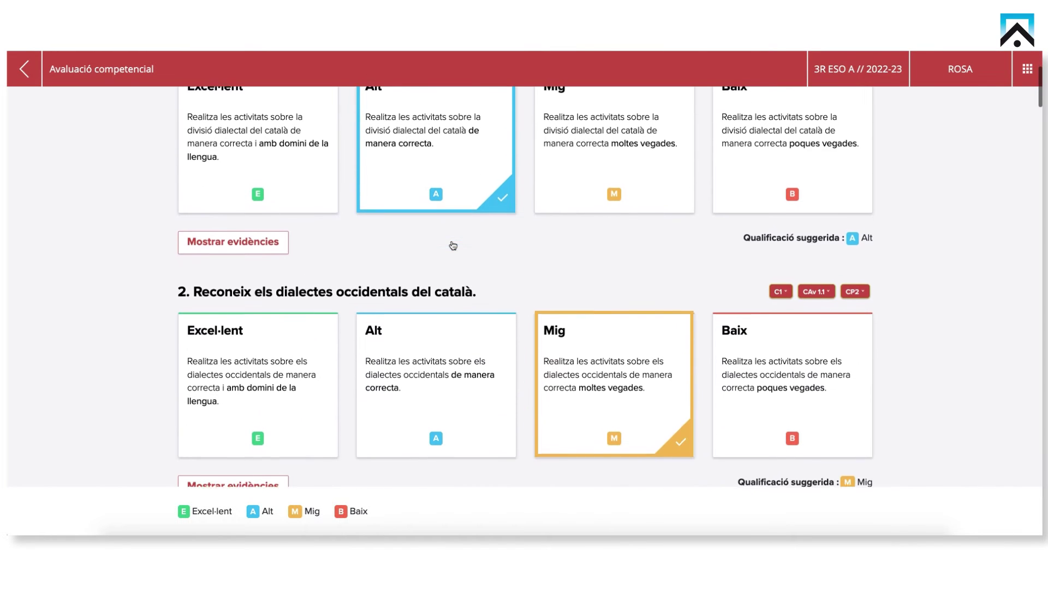
scroll(452, 244, down, 1)
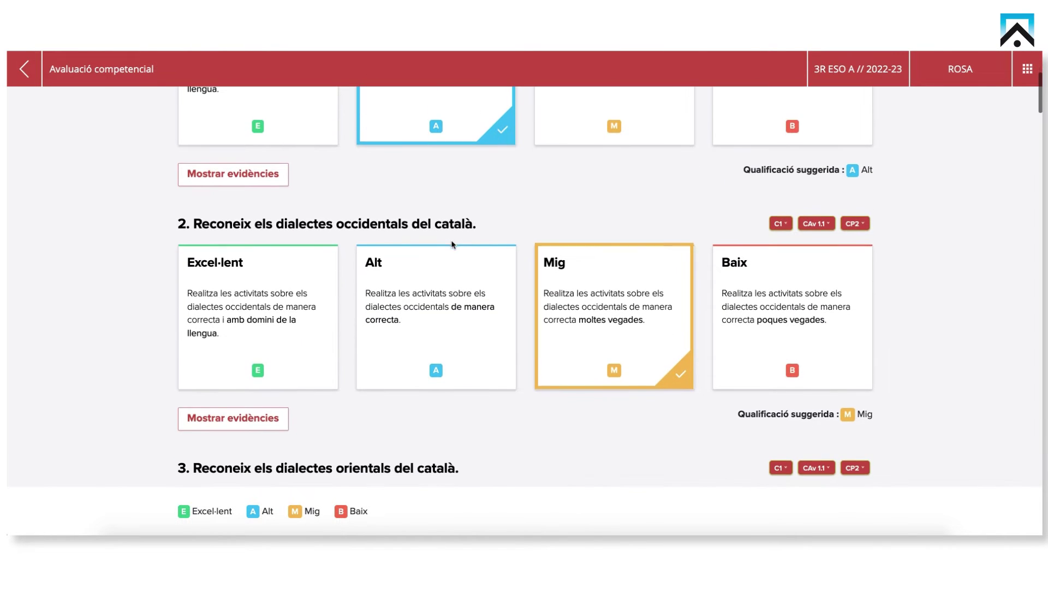
click(223, 417)
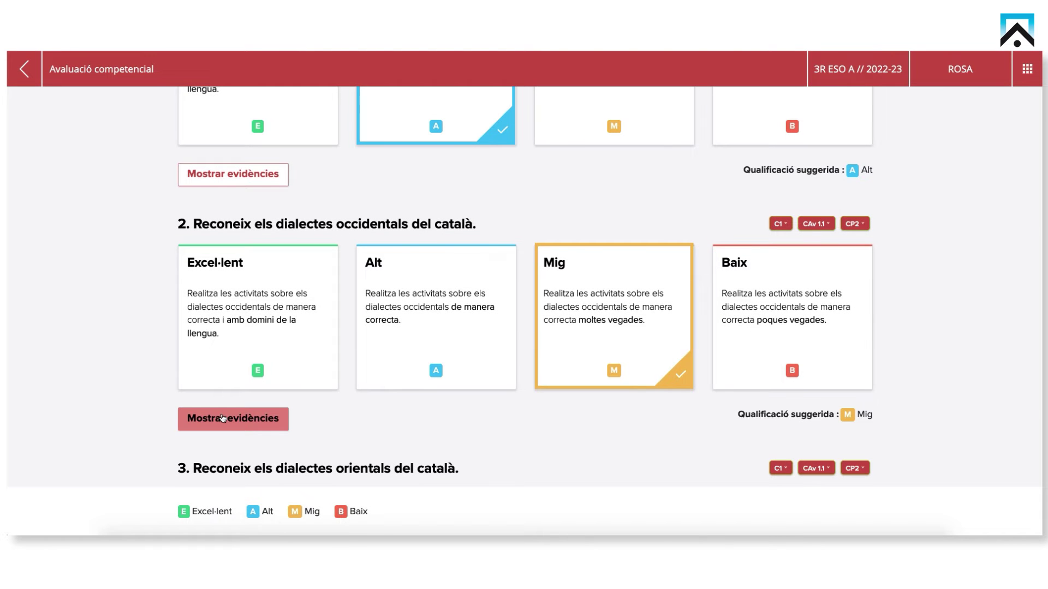
Step: Examine the evidence table of achievement indicator 2 for the grade the student obtained in each activity
scroll(221, 415, down, 2)
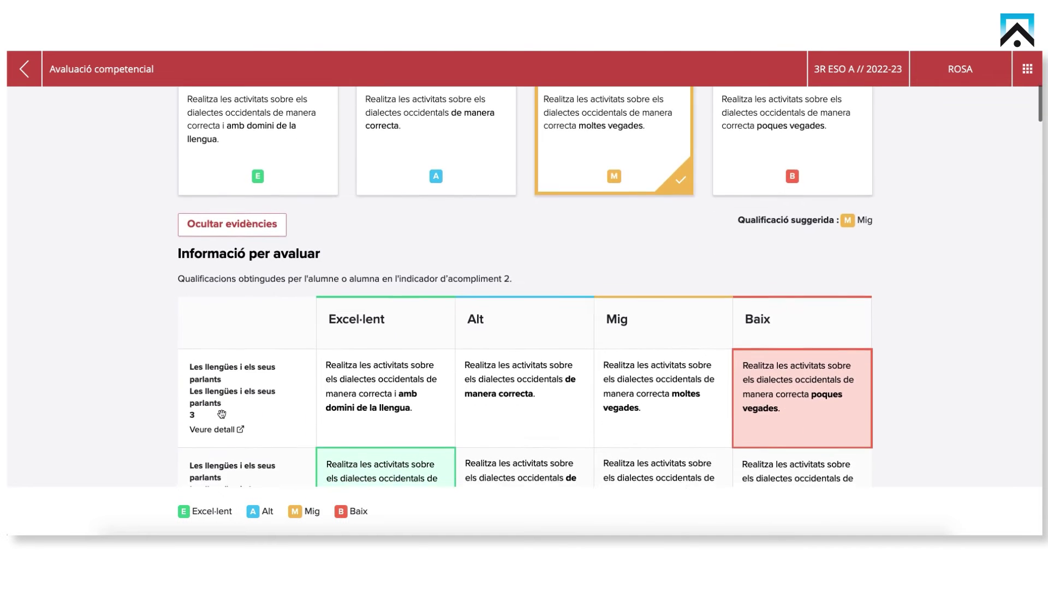
scroll(222, 415, down, 2)
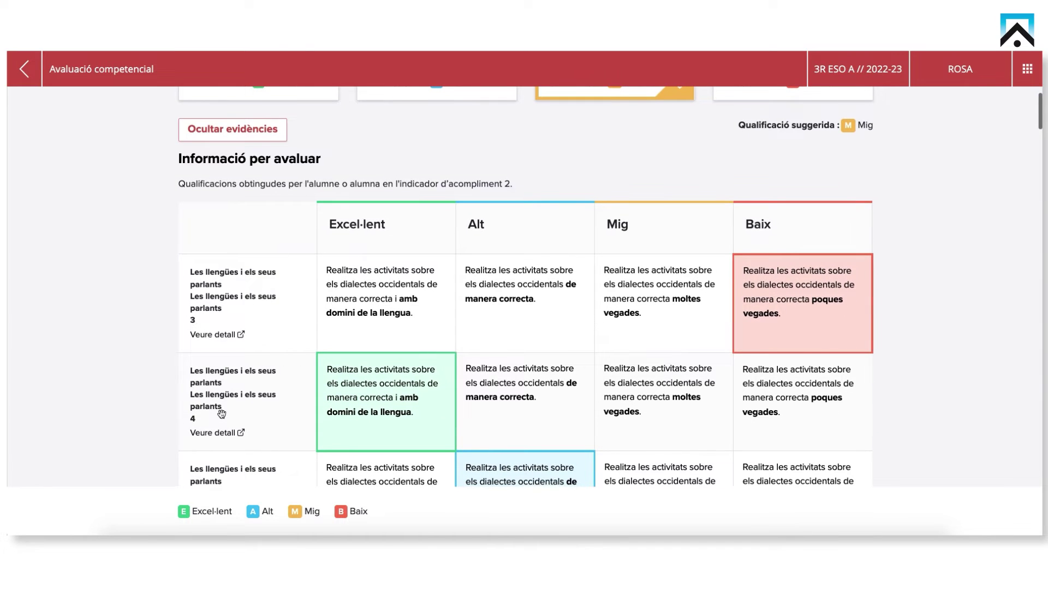
scroll(222, 413, down, 1)
scroll(222, 413, down, 3)
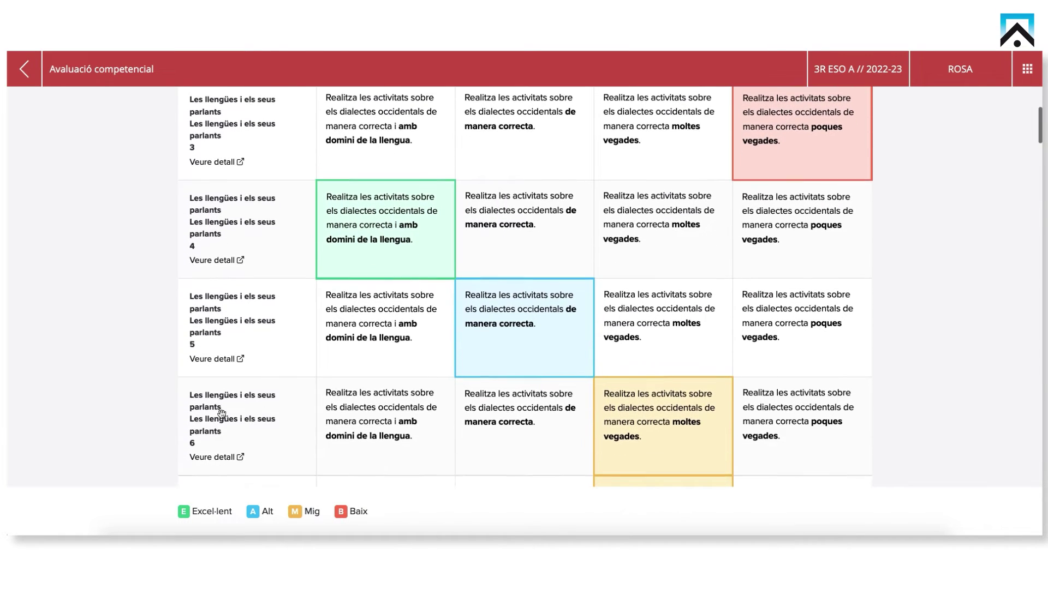
scroll(221, 414, down, 1)
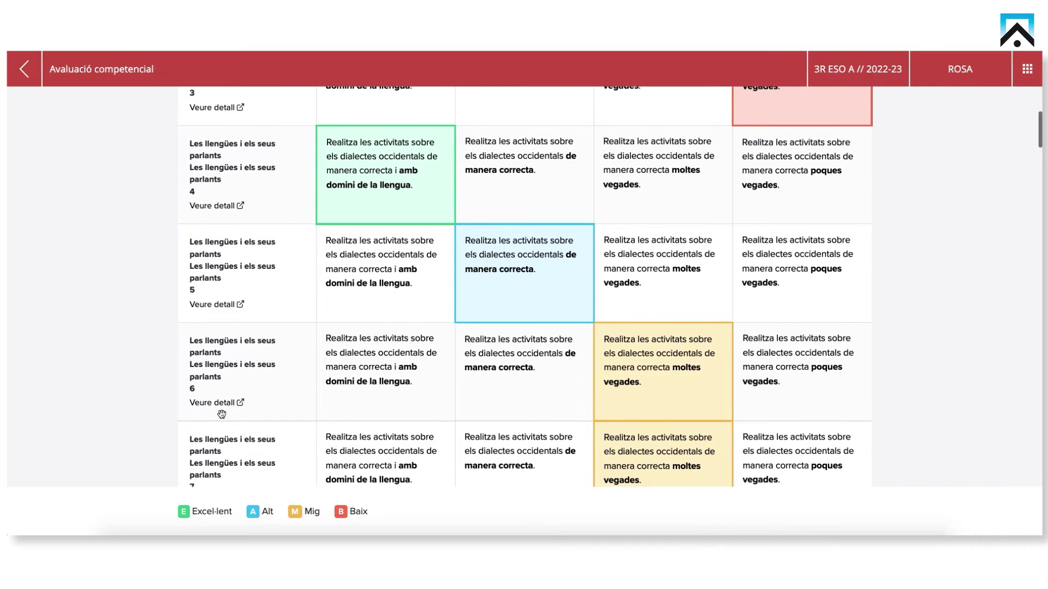
scroll(222, 413, down, 1)
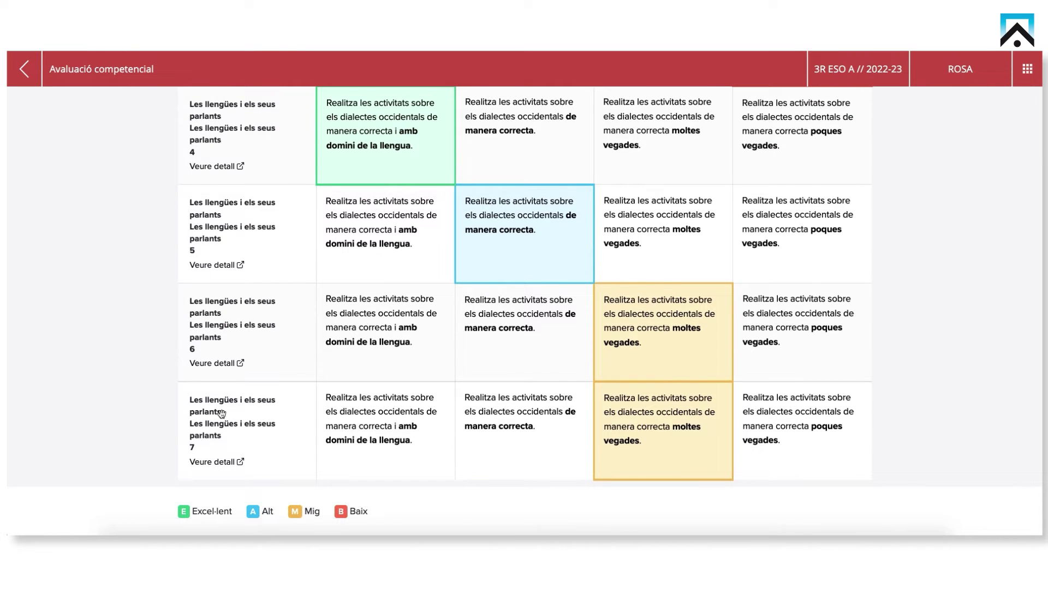
scroll(221, 413, down, 2)
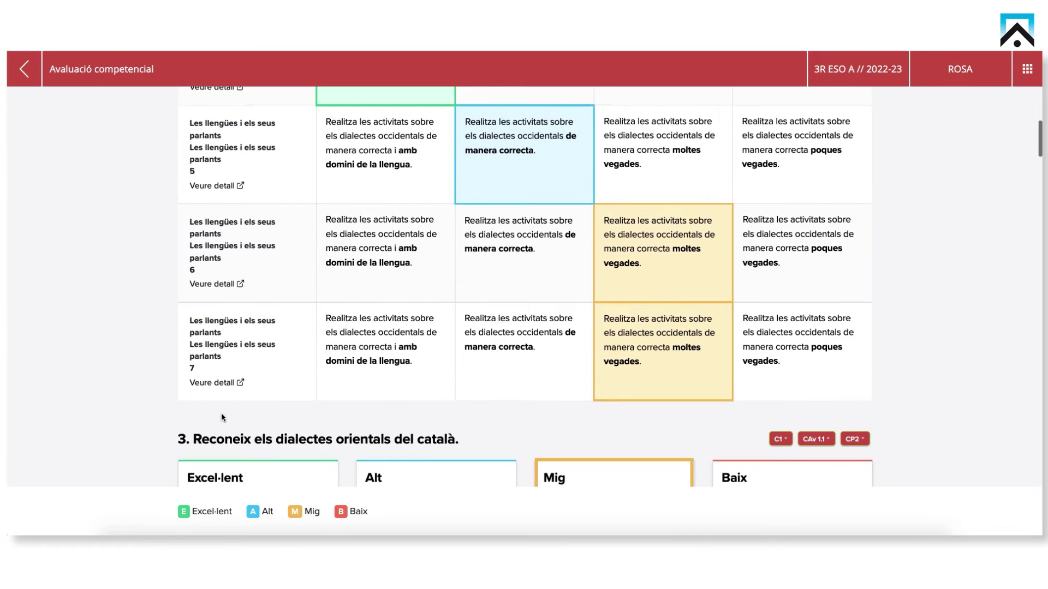
scroll(221, 417, down, 1)
scroll(221, 415, up, 5)
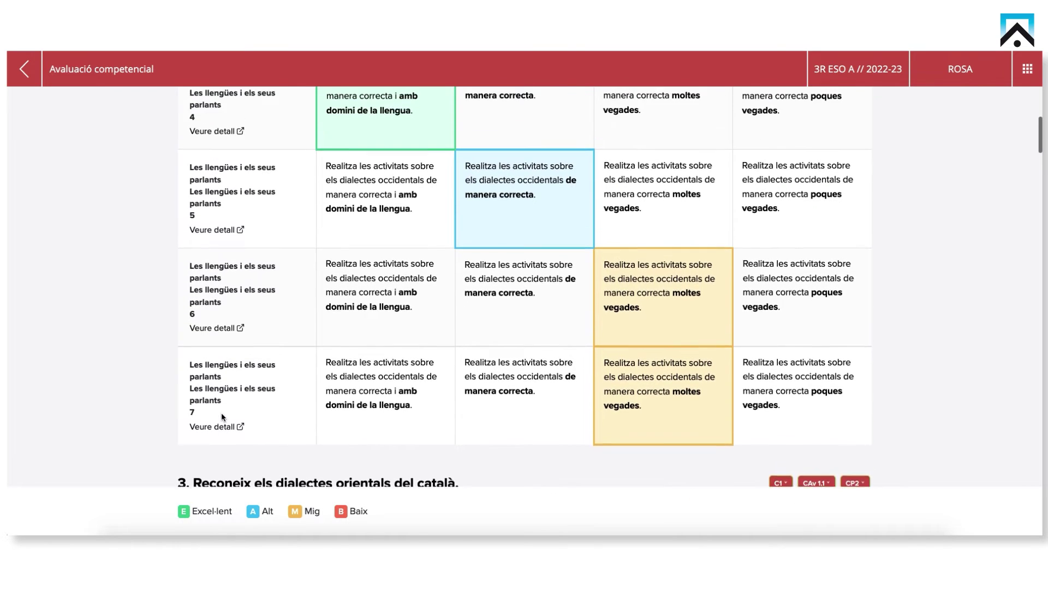
scroll(221, 413, up, 10)
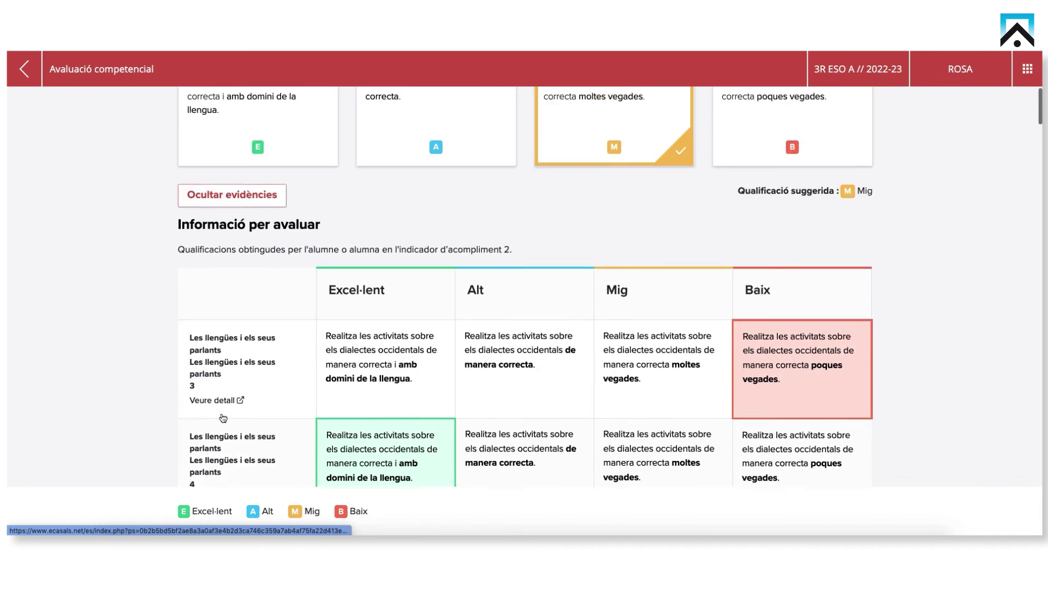
scroll(221, 414, up, 4)
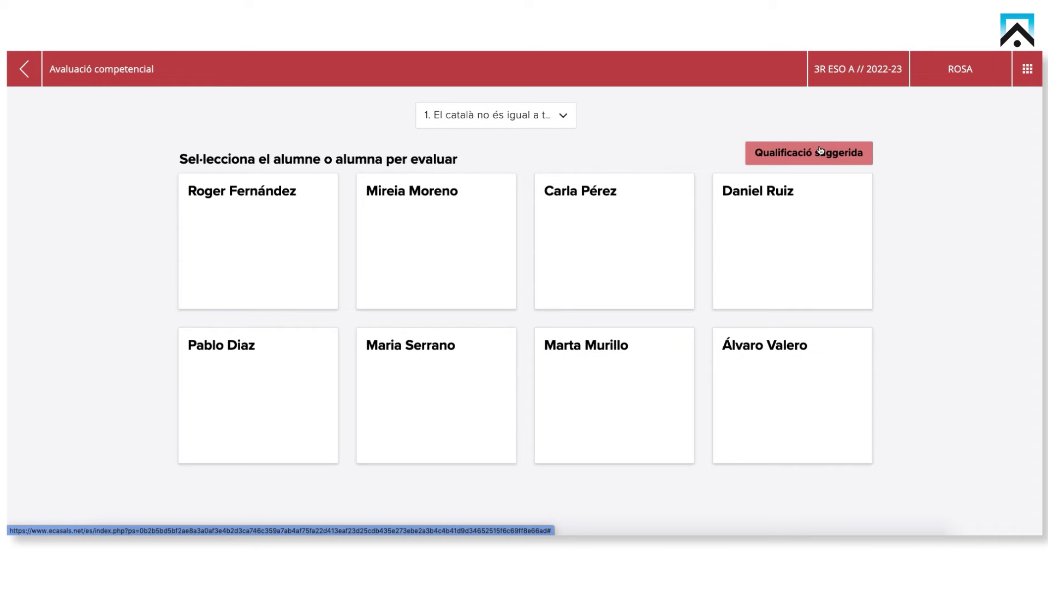
Step: Request suggested indicator grades for the whole class, and open the unit-level specific competences evaluation for "1. El català no és igual a tot arreu"
click(820, 152)
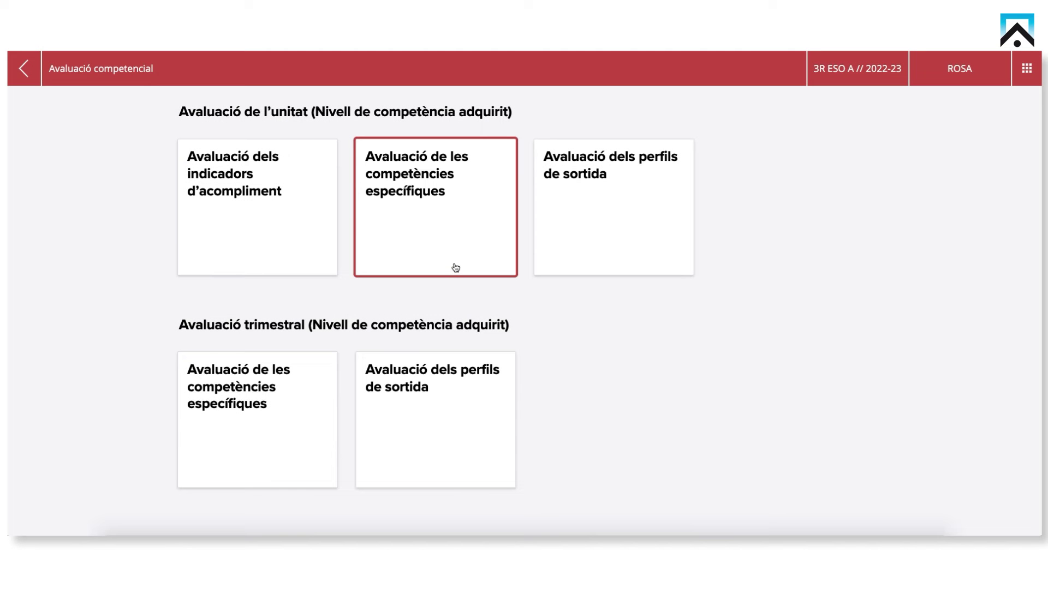
click(455, 268)
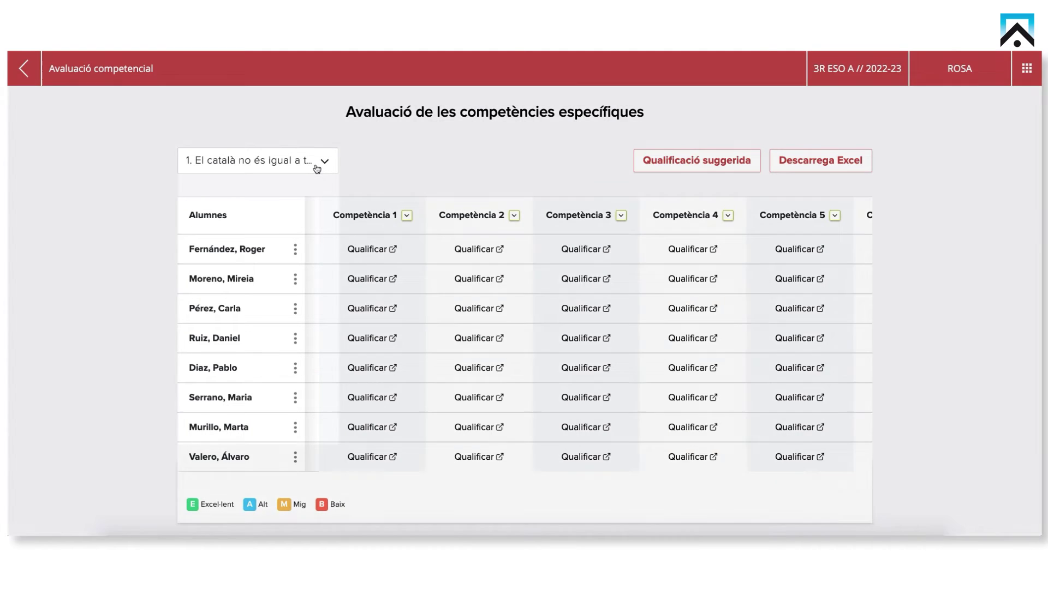
click(316, 170)
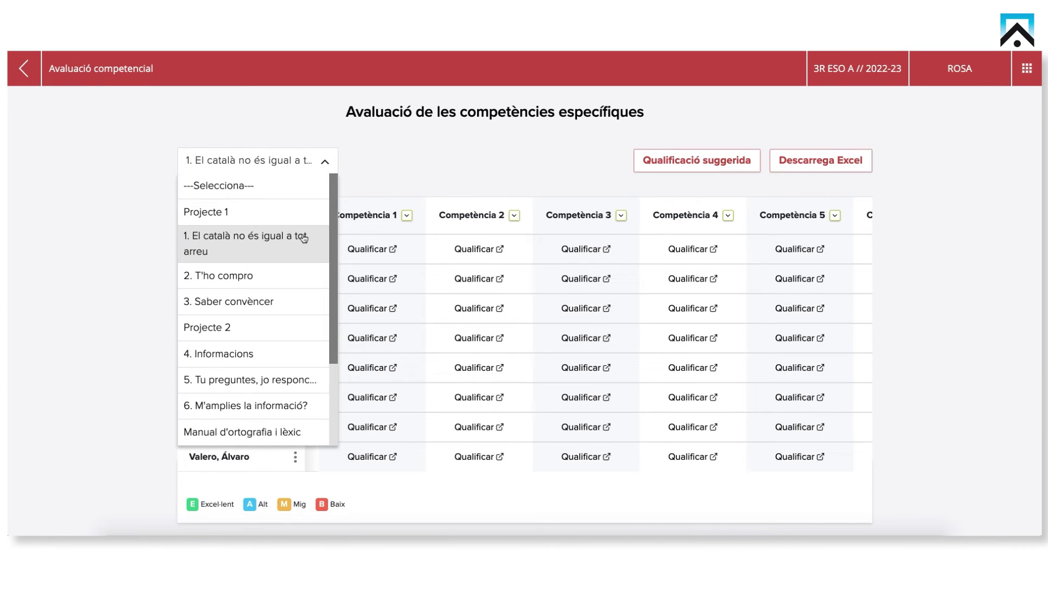
click(304, 239)
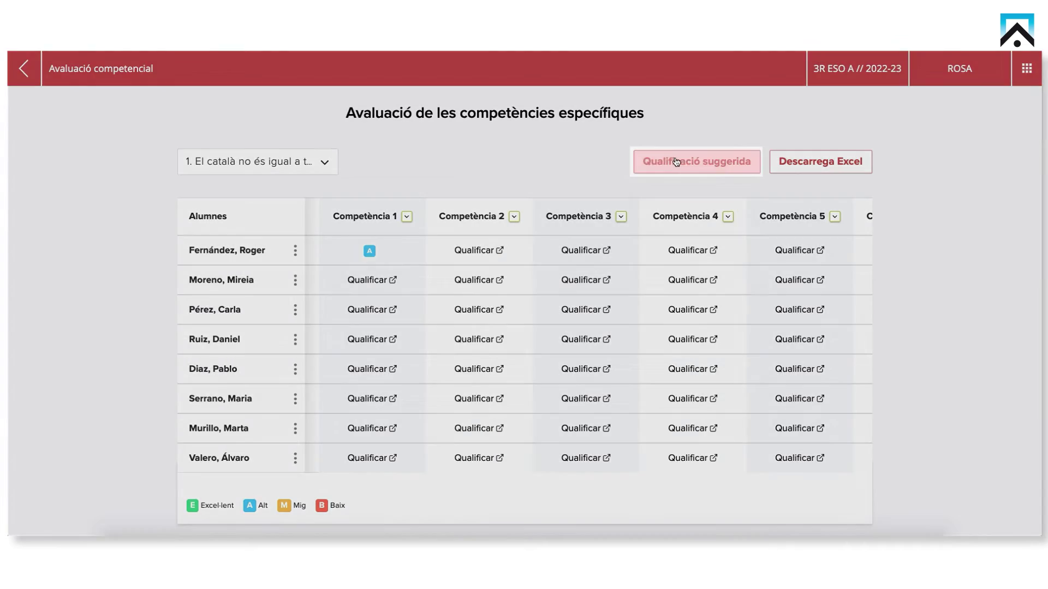
Step: Run and accept the automatic suggested grading of the specific competences for the whole class
click(676, 162)
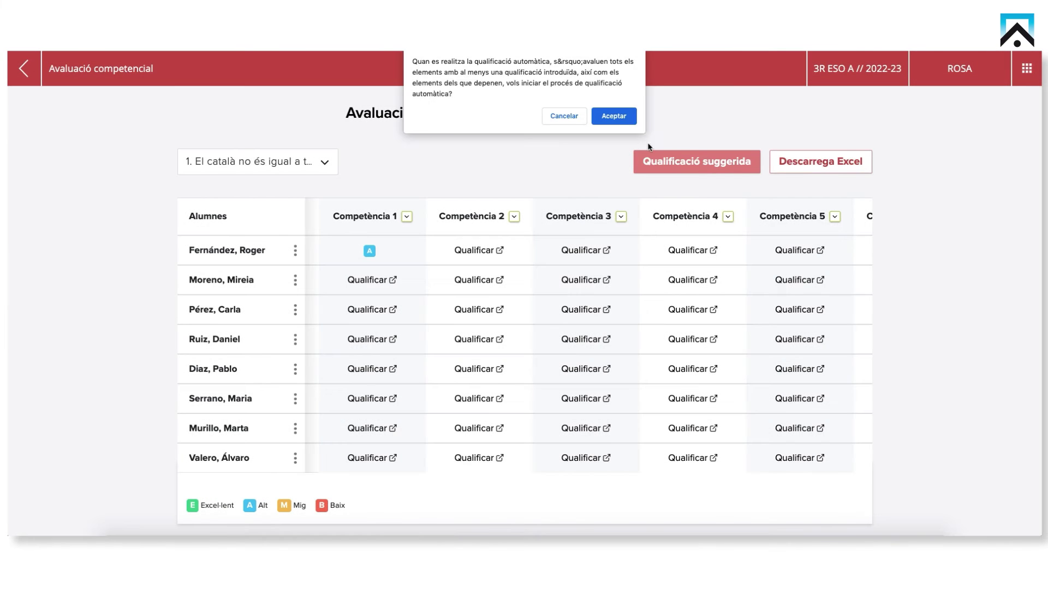
key(Return)
click(644, 115)
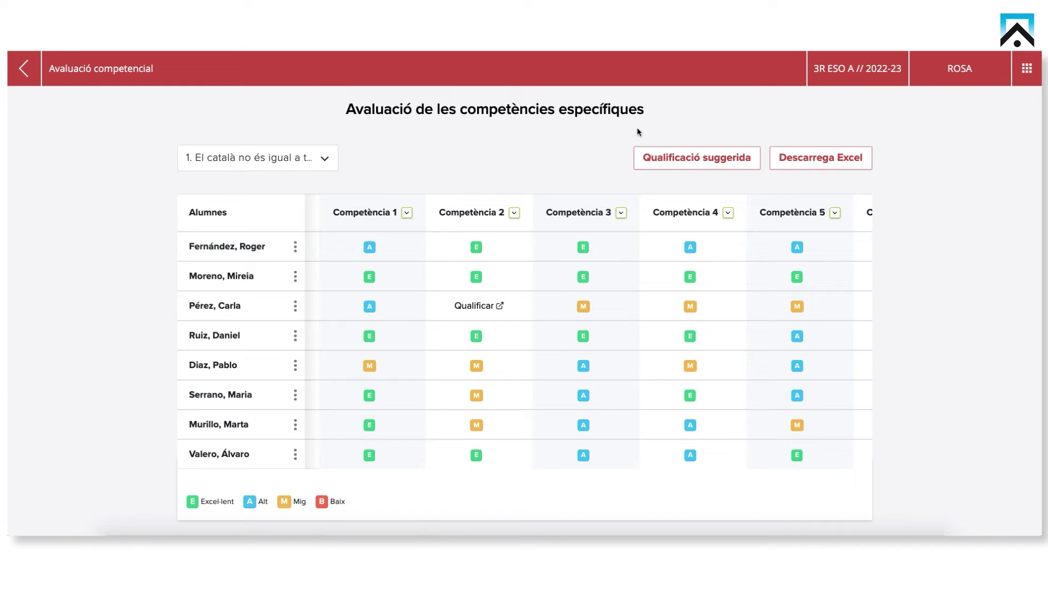
Step: Open the first student's Competència 1 evaluation and examine the grades obtained in each achievement indicator
scroll(587, 147, down, 1)
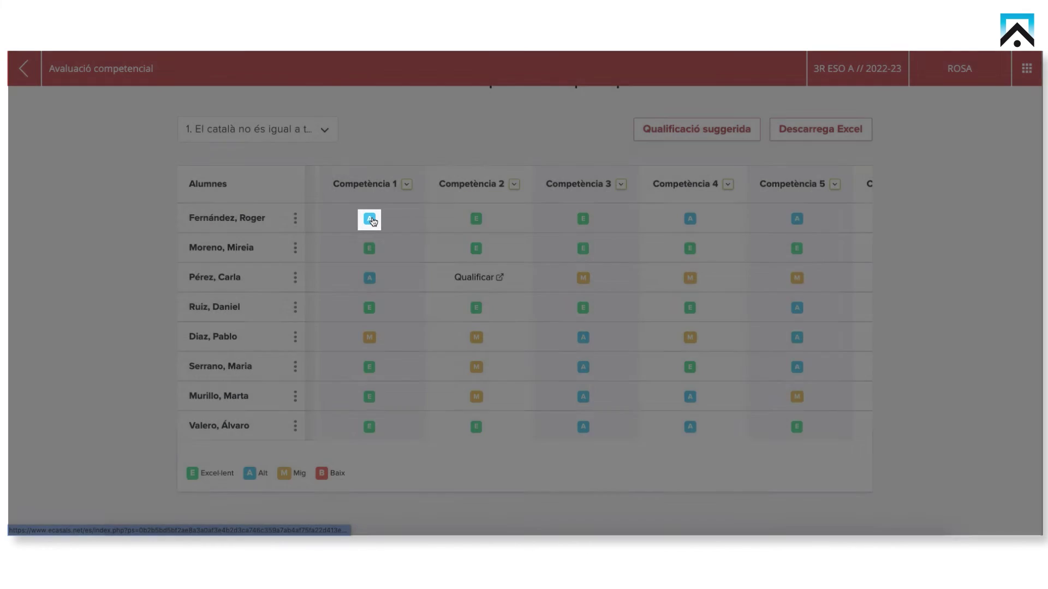
scroll(371, 220, up, 1)
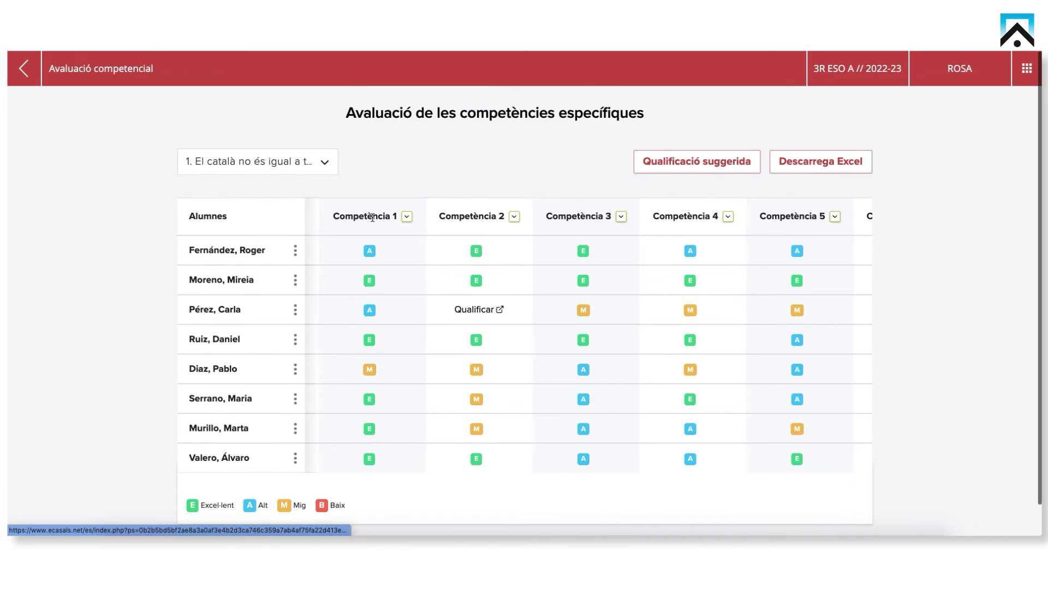
click(372, 218)
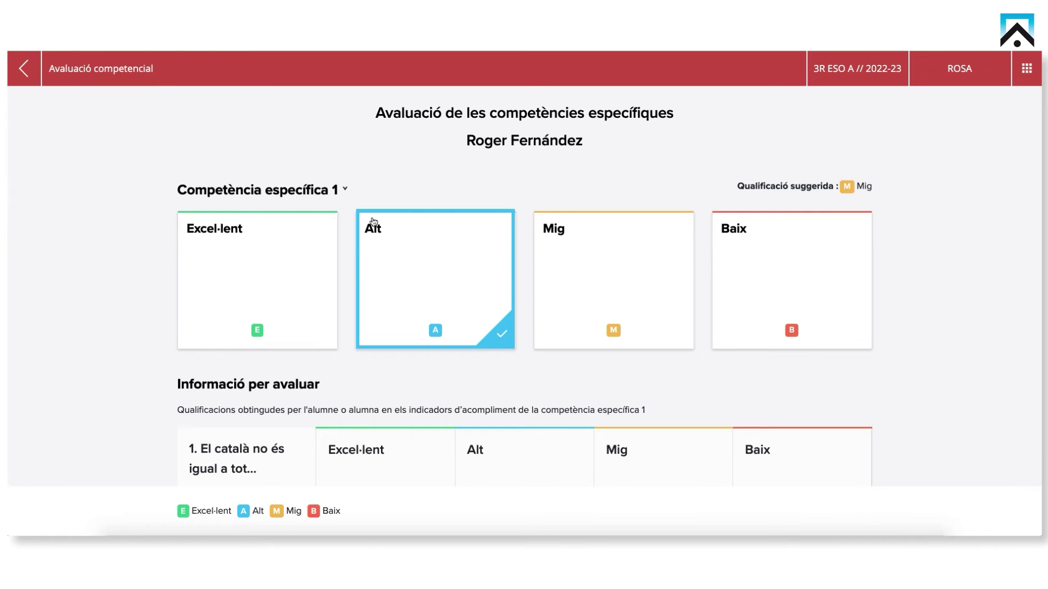
scroll(373, 221, down, 4)
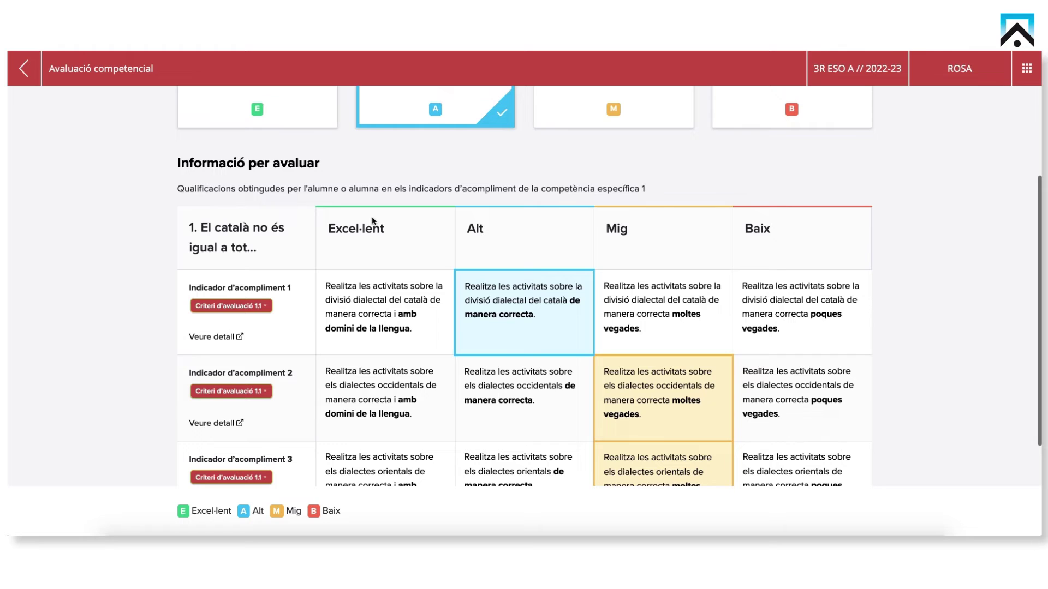
scroll(372, 221, down, 3)
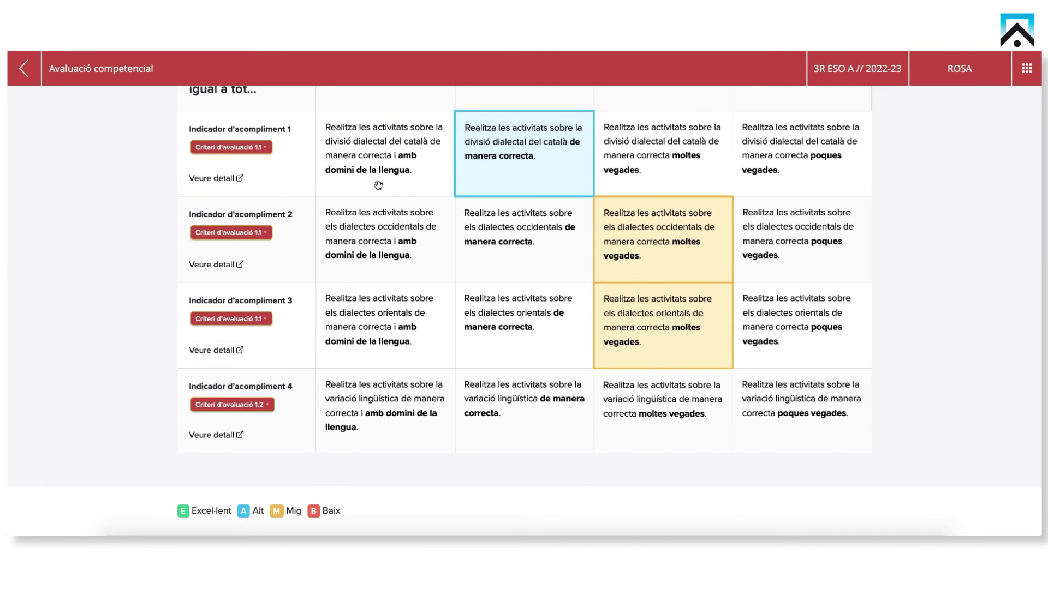
scroll(379, 184, up, 7)
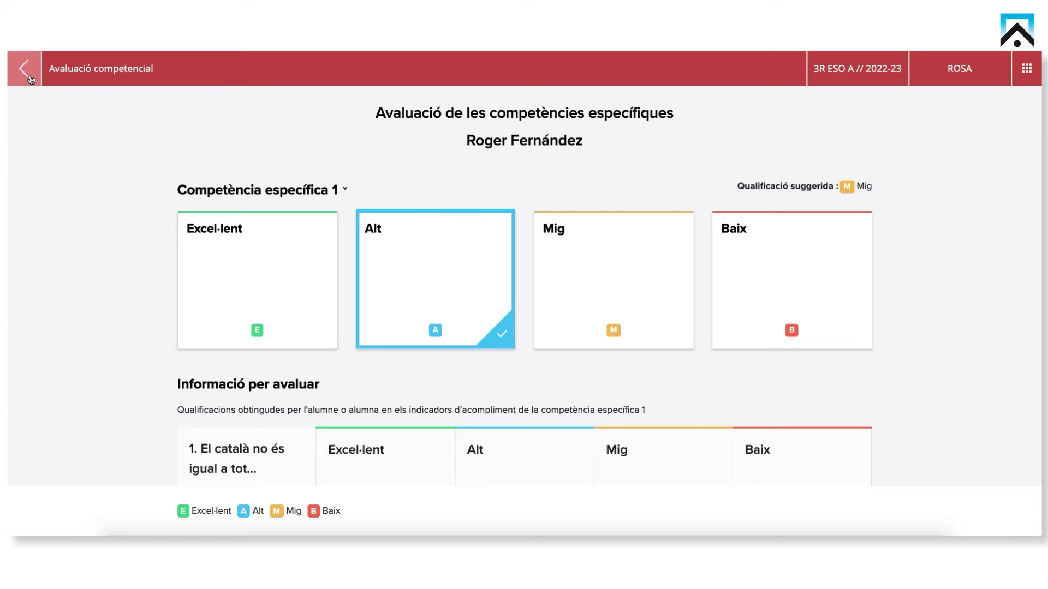
Step: Return to the class competences table and show the options available for the first student
click(29, 77)
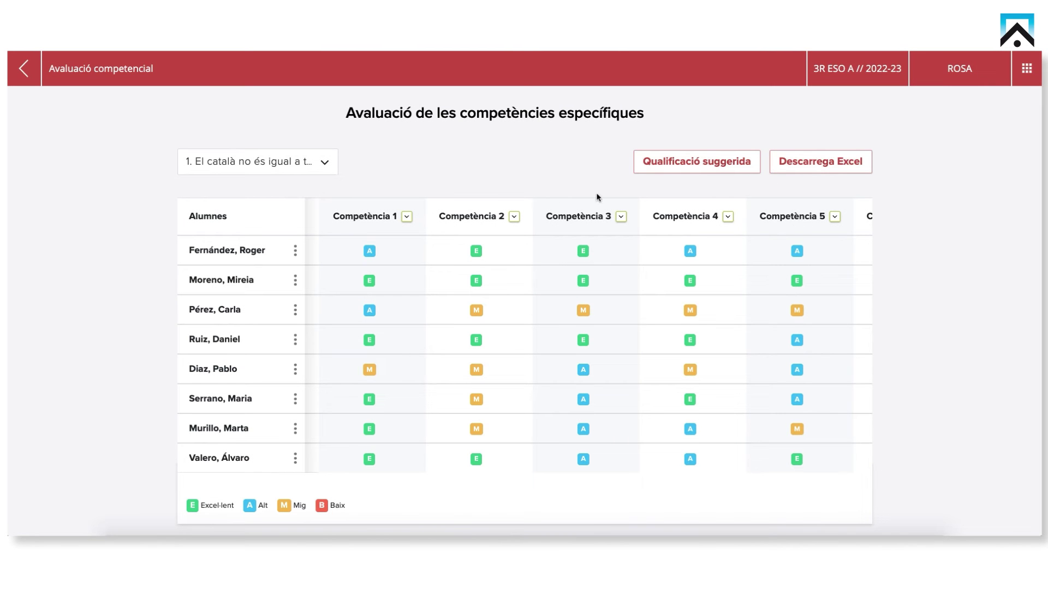
click(295, 252)
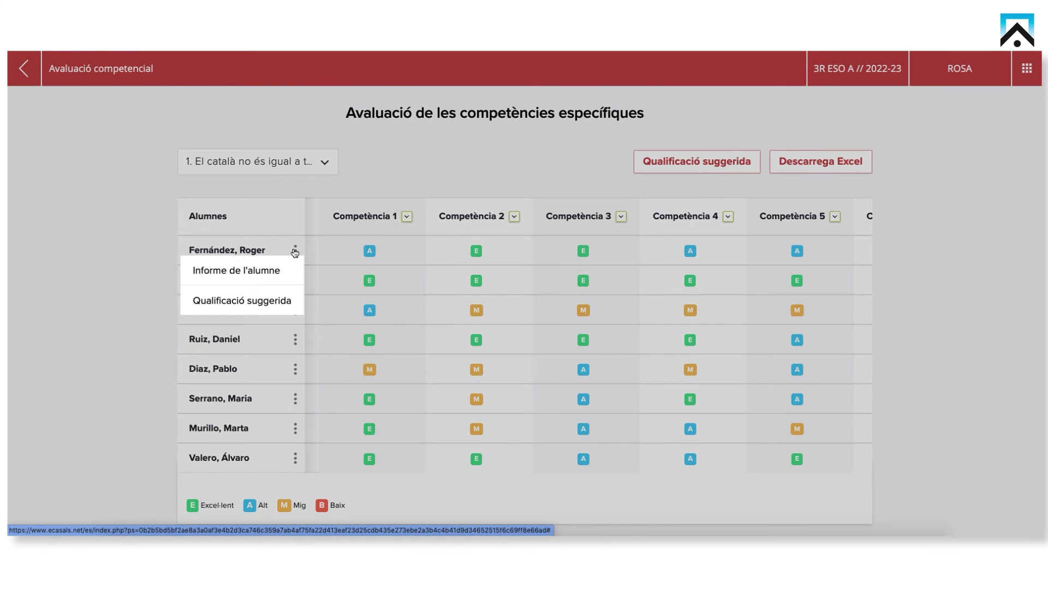
click(295, 253)
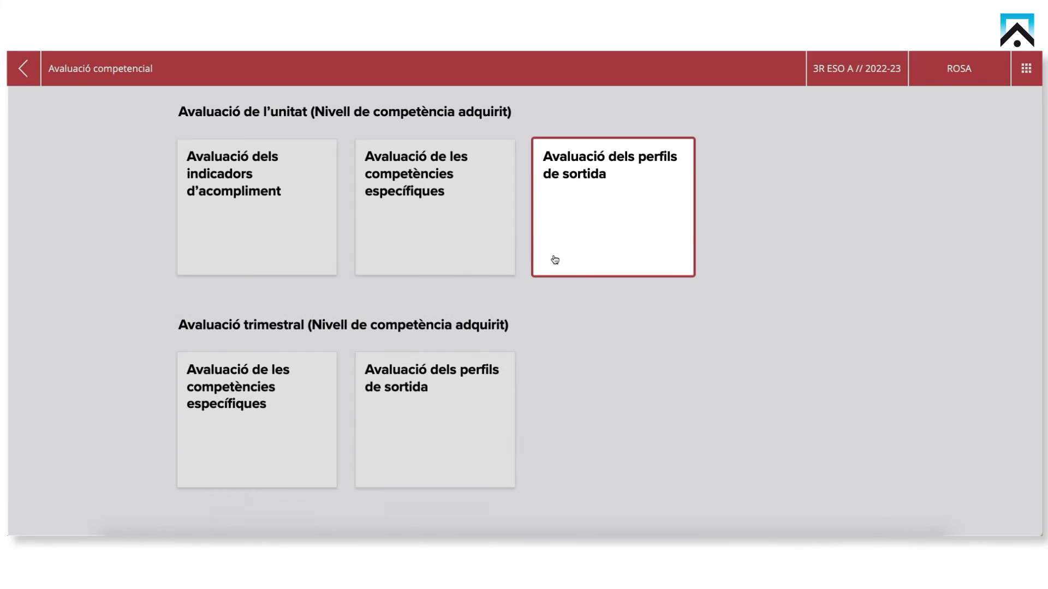
Step: Open the unit-level evaluation of the perfils de sortida and grade the first student's CC2 descriptor as Mig
click(554, 259)
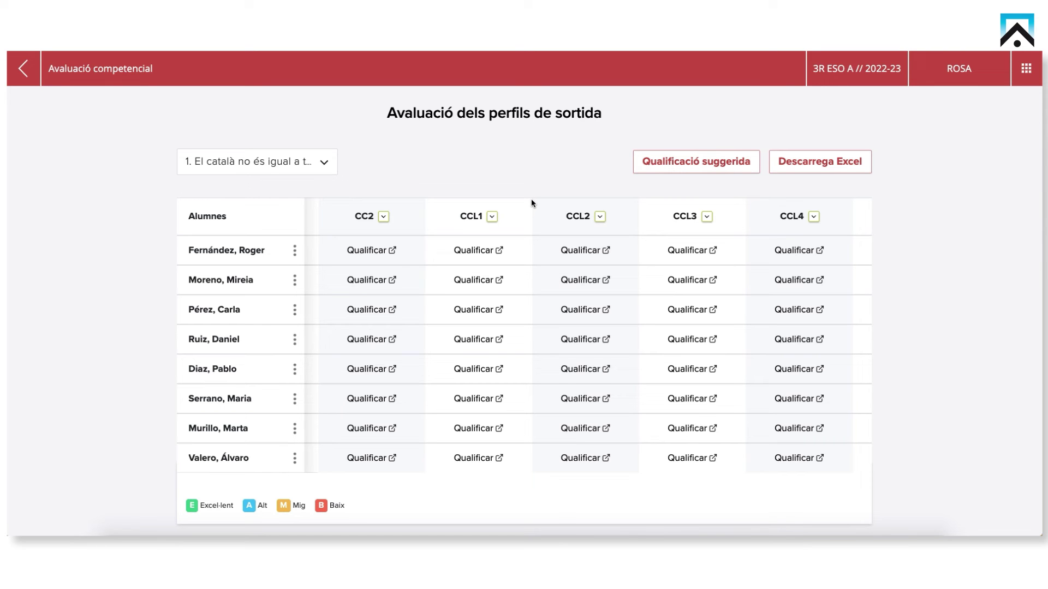
click(377, 249)
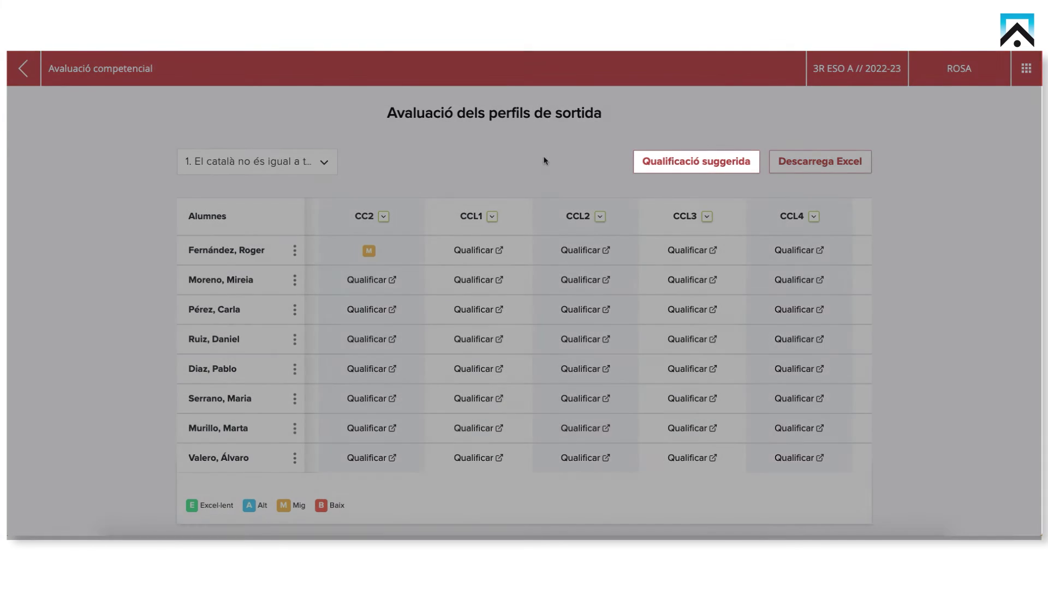
Step: Run and accept the automatic suggested grading of the perfils de sortida for the whole class, and dismiss the completion notice
click(638, 154)
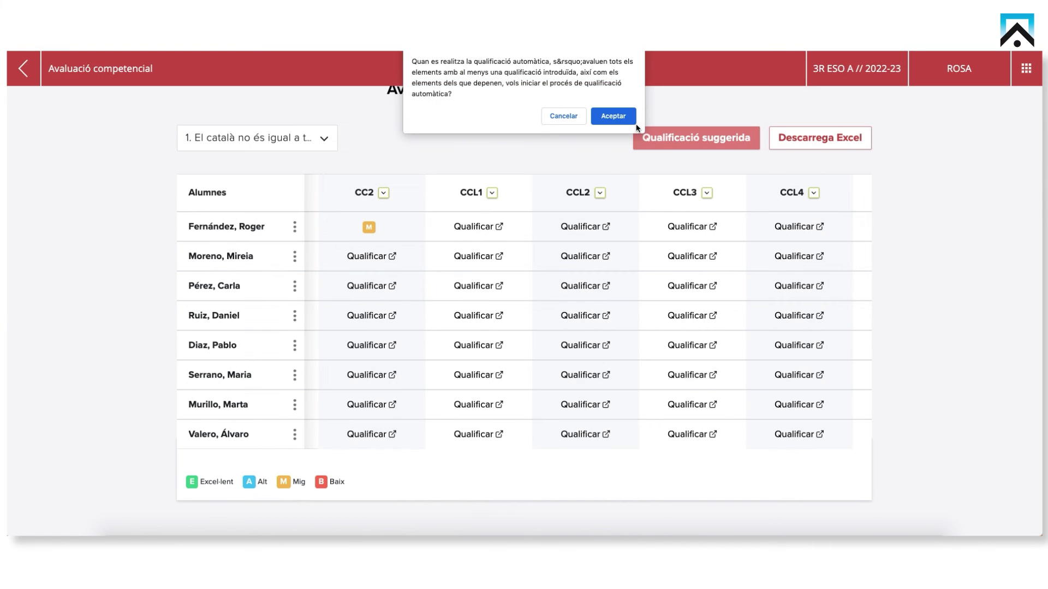
click(628, 119)
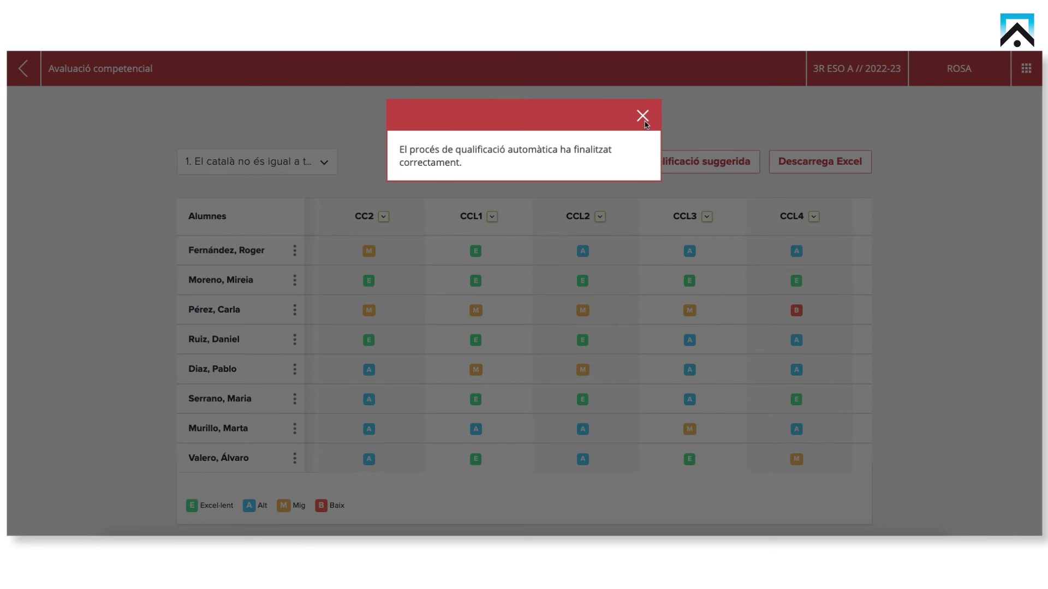
click(643, 117)
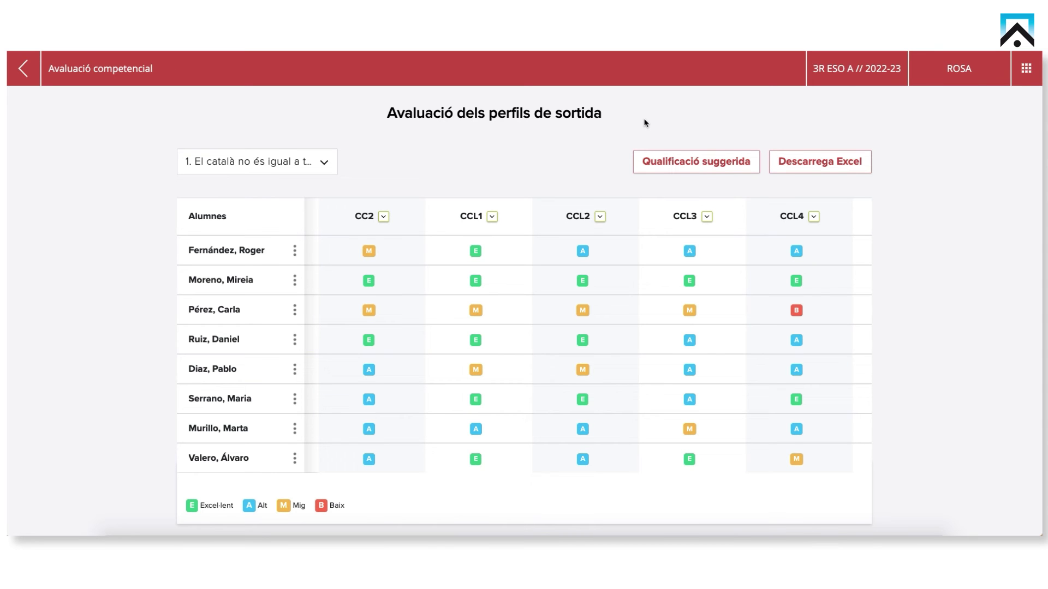
Step: Open the first student's CCL1 descriptor evaluation and examine the grades obtained in the specific competences that assess it
click(476, 252)
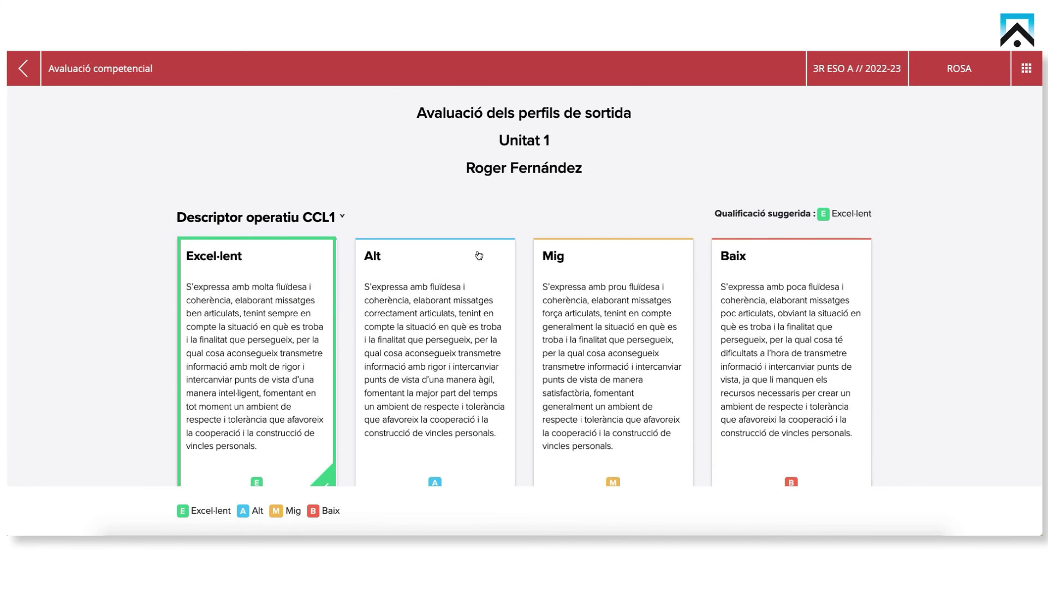
scroll(479, 256, down, 4)
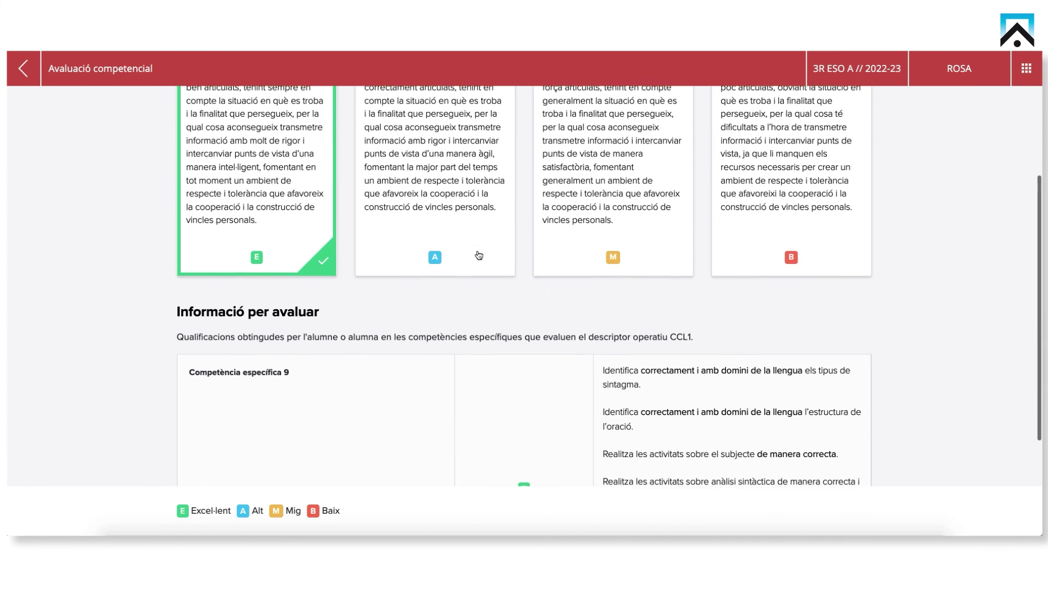
scroll(477, 254, down, 2)
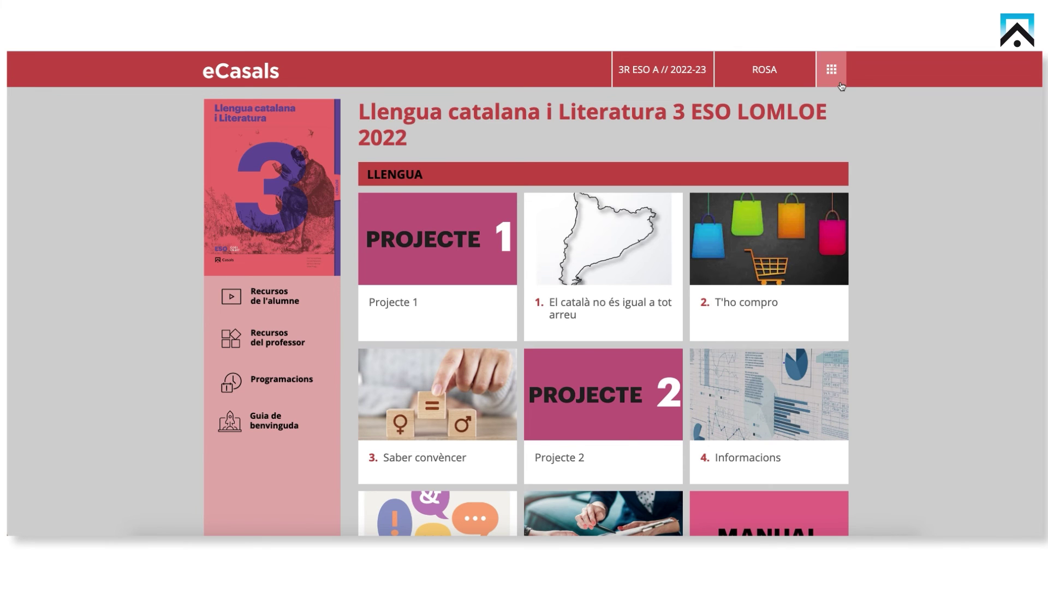
Step: Open the trimestral evaluation of the competències específiques from the book's competency evaluation section and select the 1r trimestre
click(841, 83)
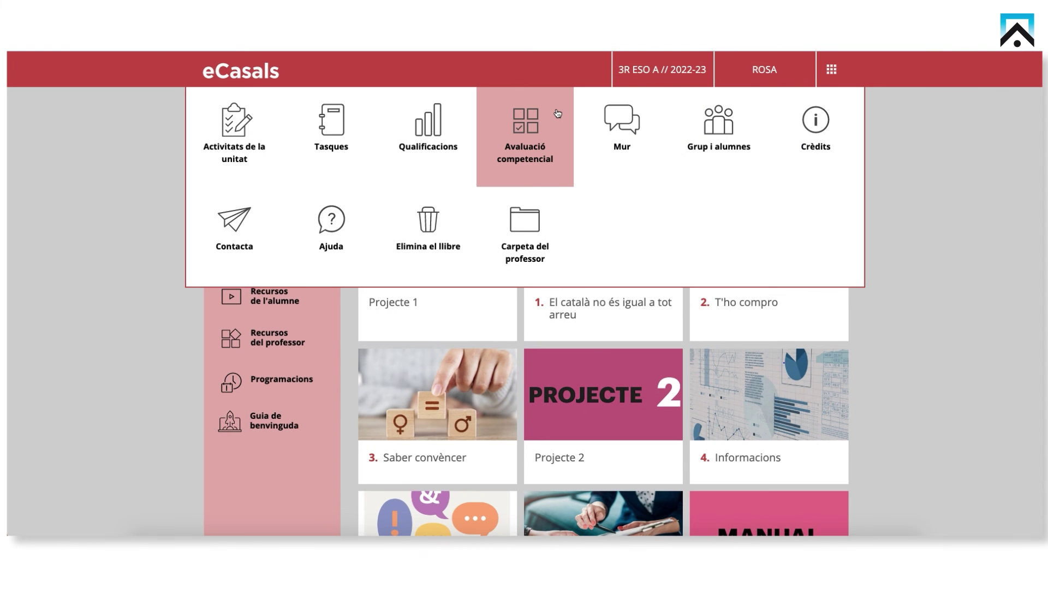
click(557, 114)
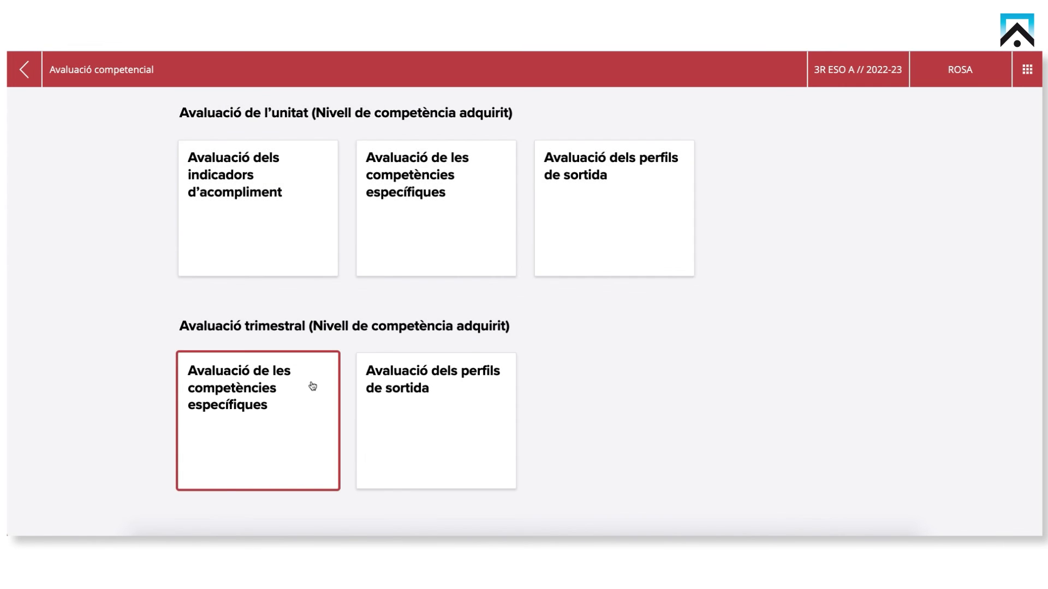
click(312, 386)
click(295, 172)
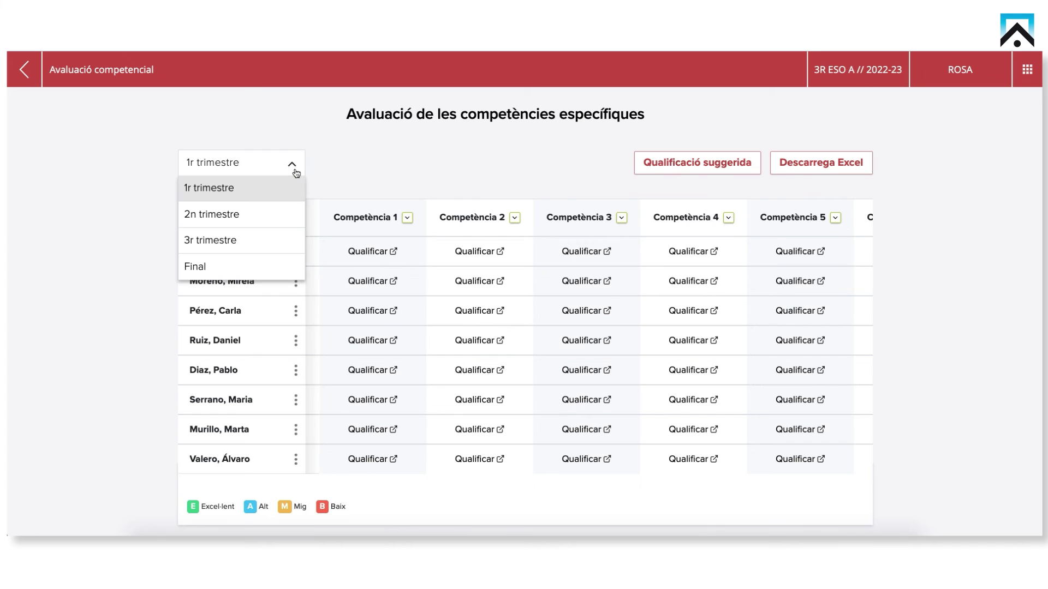
click(283, 187)
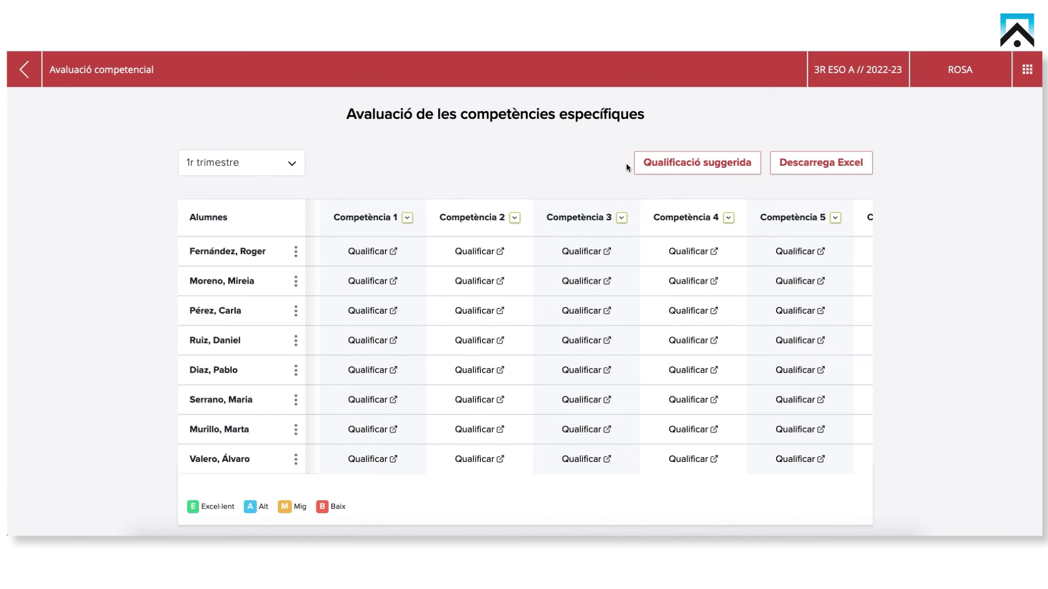
Step: Run and accept the automatic suggested grading of the 1r trimestre competències específiques for the whole class, and dismiss the completion notice
click(644, 165)
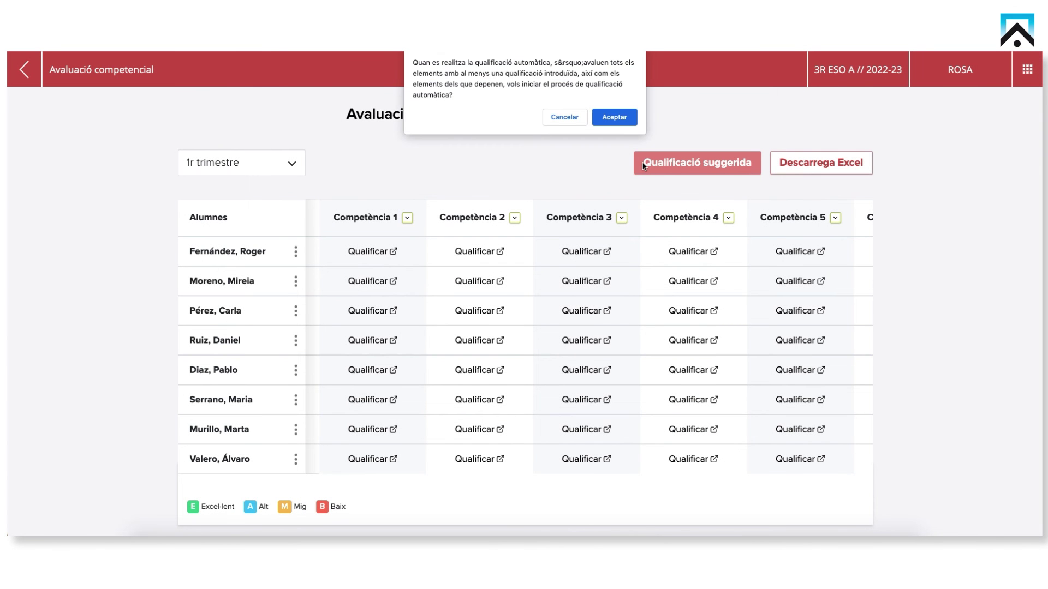
click(614, 122)
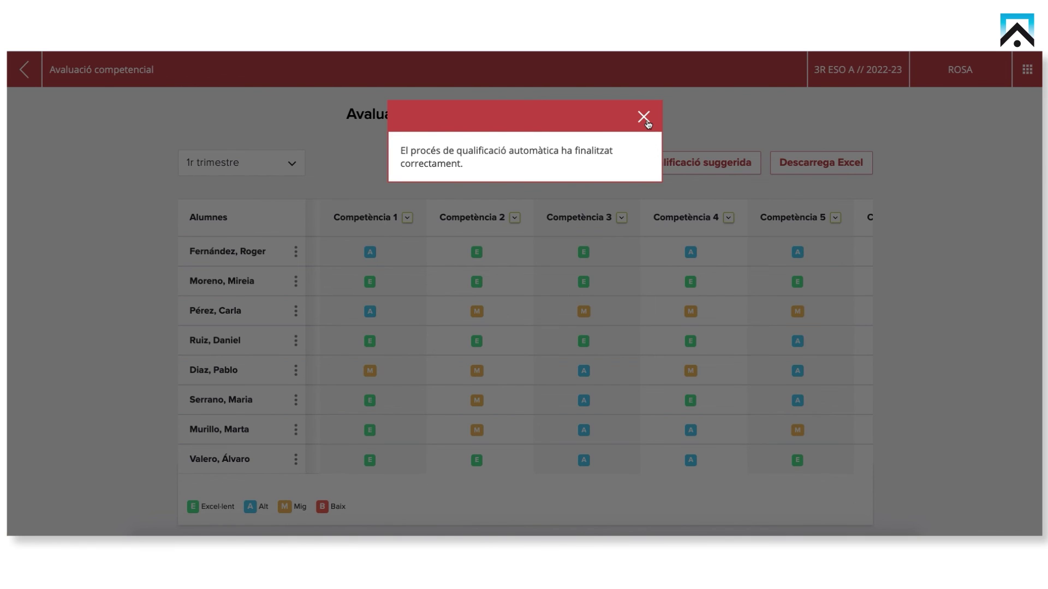
click(644, 117)
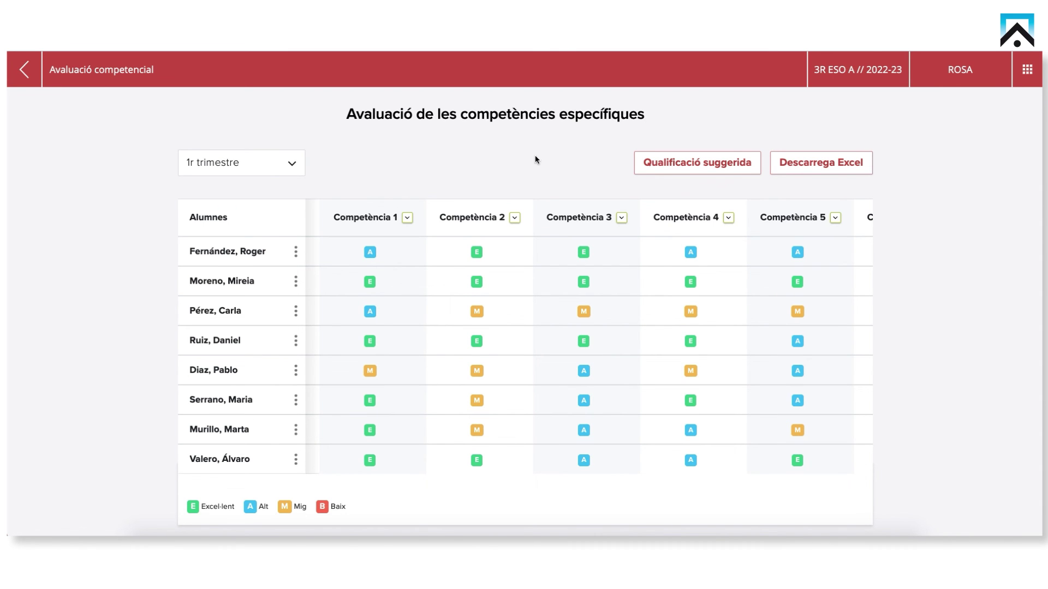
Step: Open the first student's trimestral Competència 1 evaluation and examine the grades obtained in the units that assess it
click(373, 251)
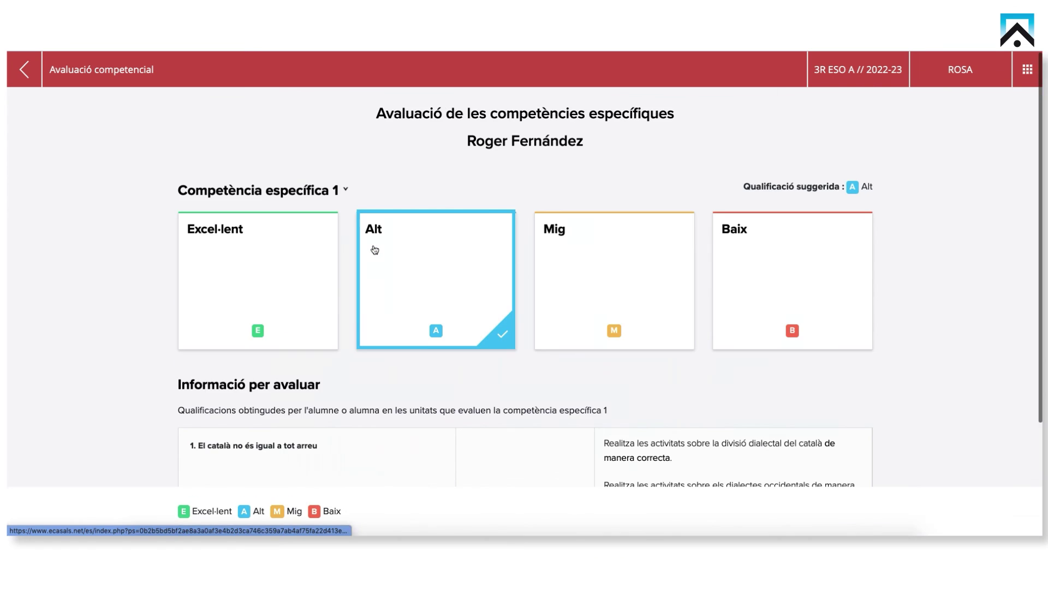
scroll(374, 250, down, 2)
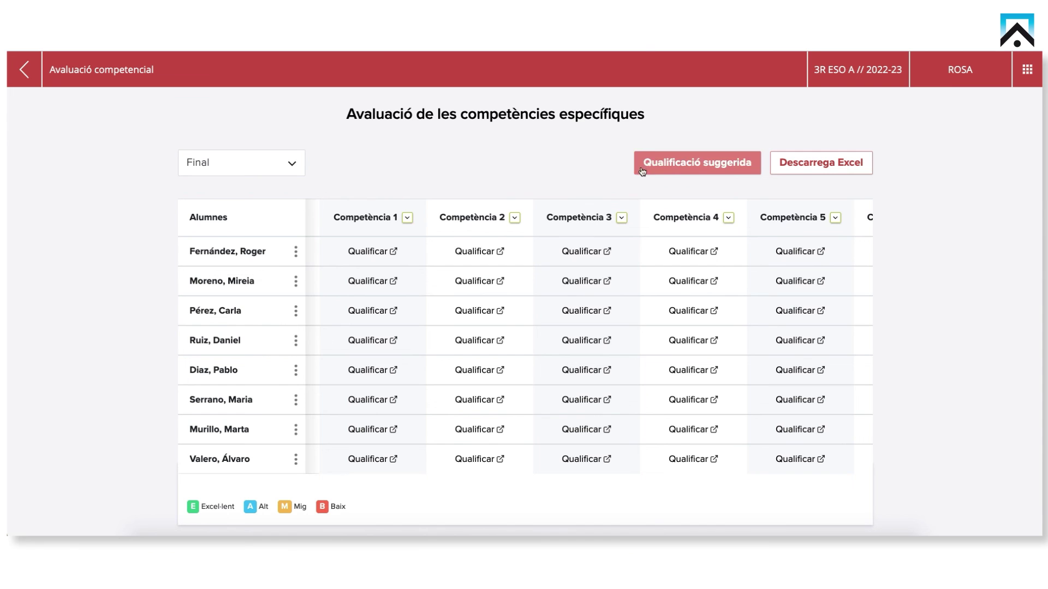
Step: Apply the suggested grading to the Final evaluation of the competències específiques and show the options available for the first student
click(697, 162)
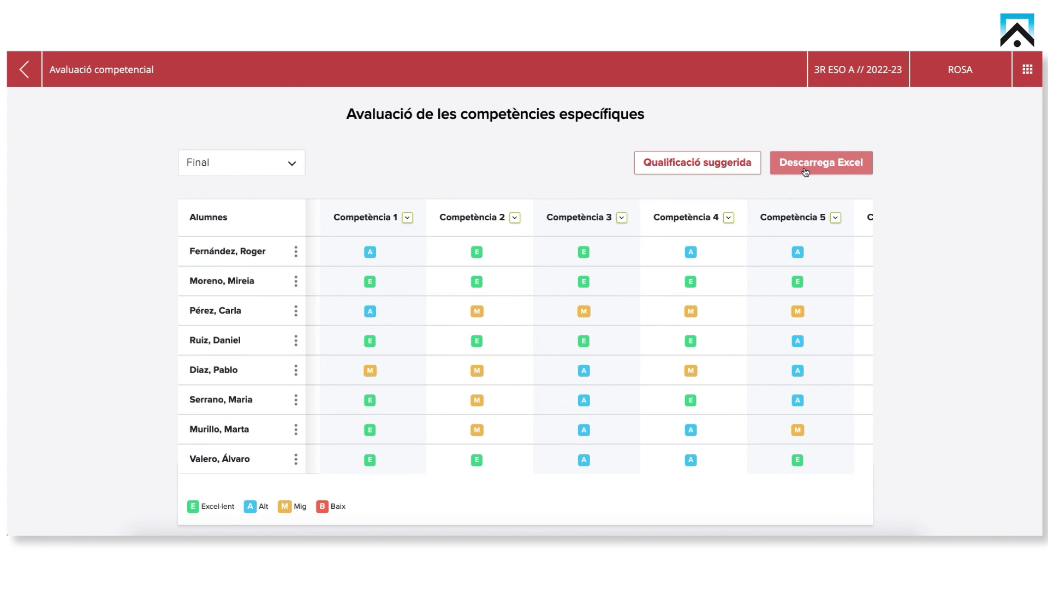
click(295, 251)
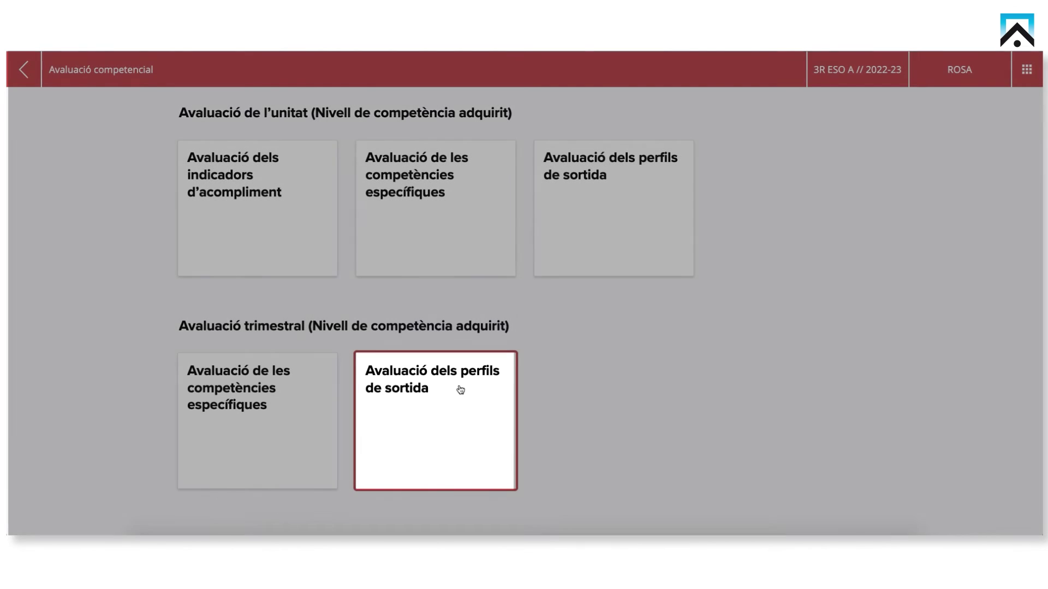
Step: Open the trimestral evaluation of the perfils de sortida and select the 1r trimestre
click(460, 389)
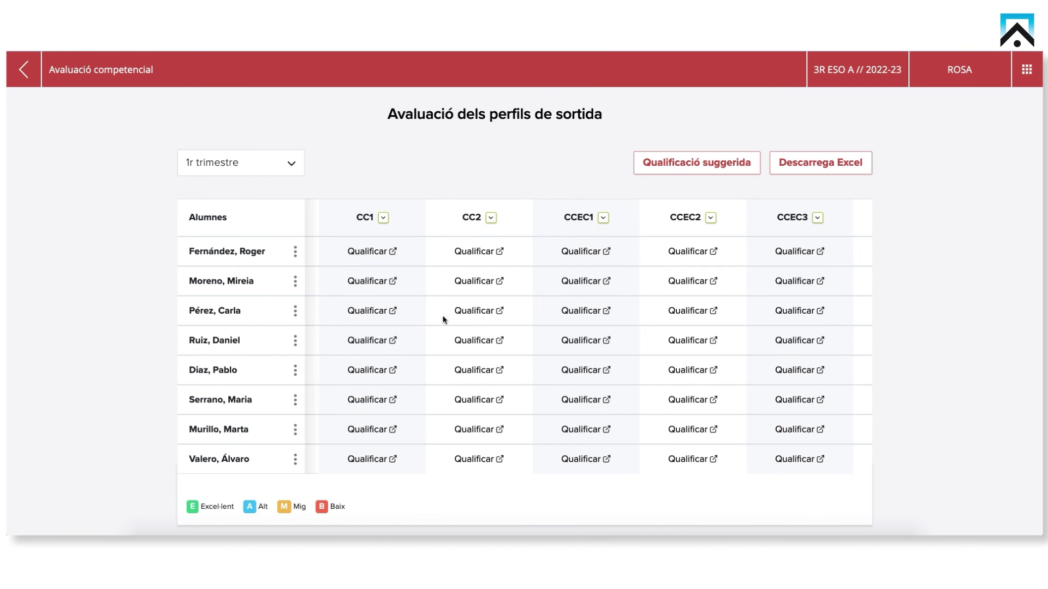
click(297, 168)
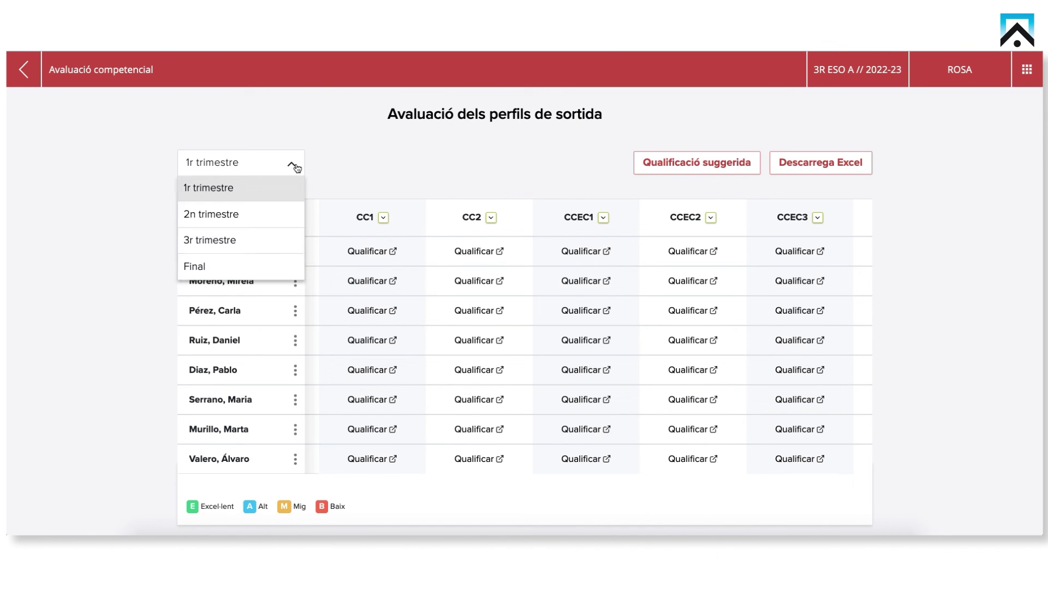
click(275, 183)
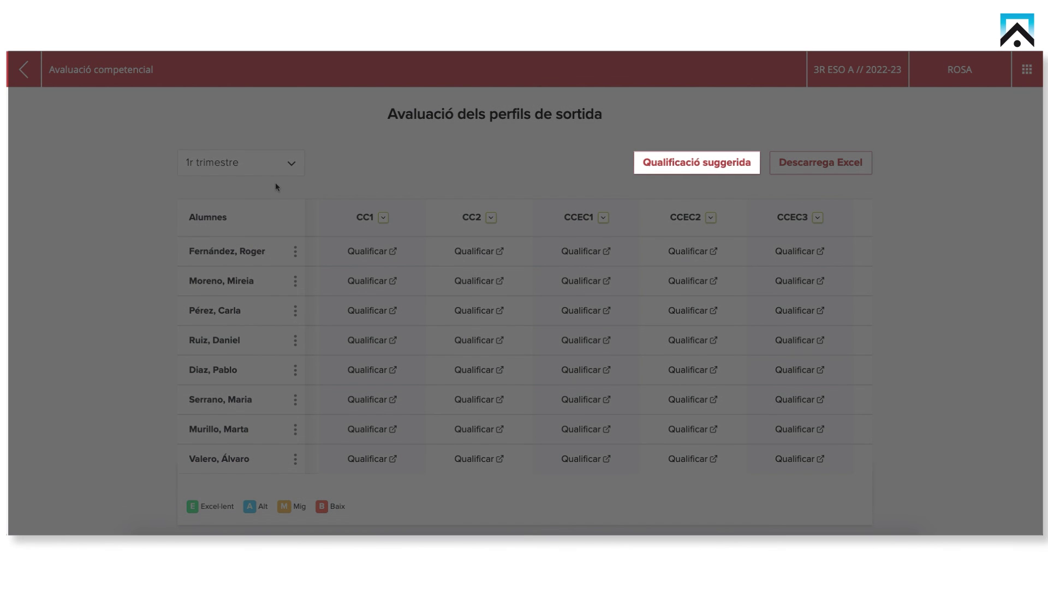